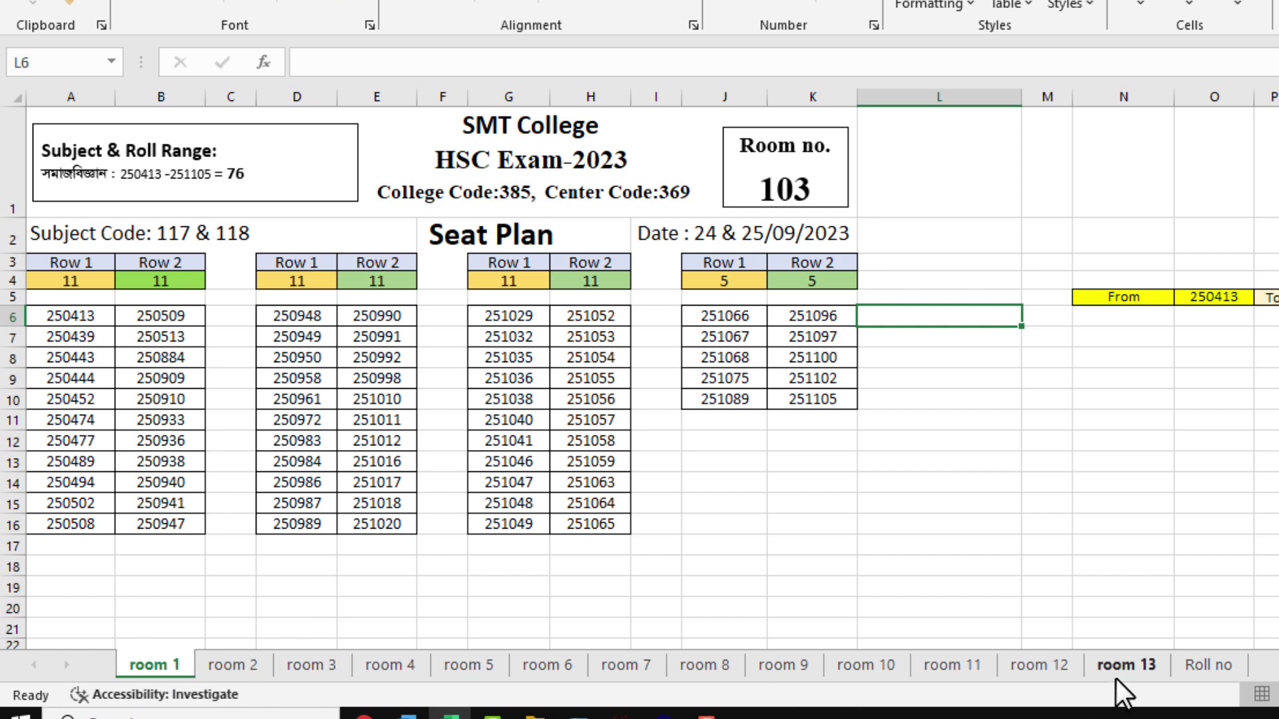
Group all the sheets and set the date in the seat plan heading to 26/09/2023 on all of them at once
right_click(162, 663)
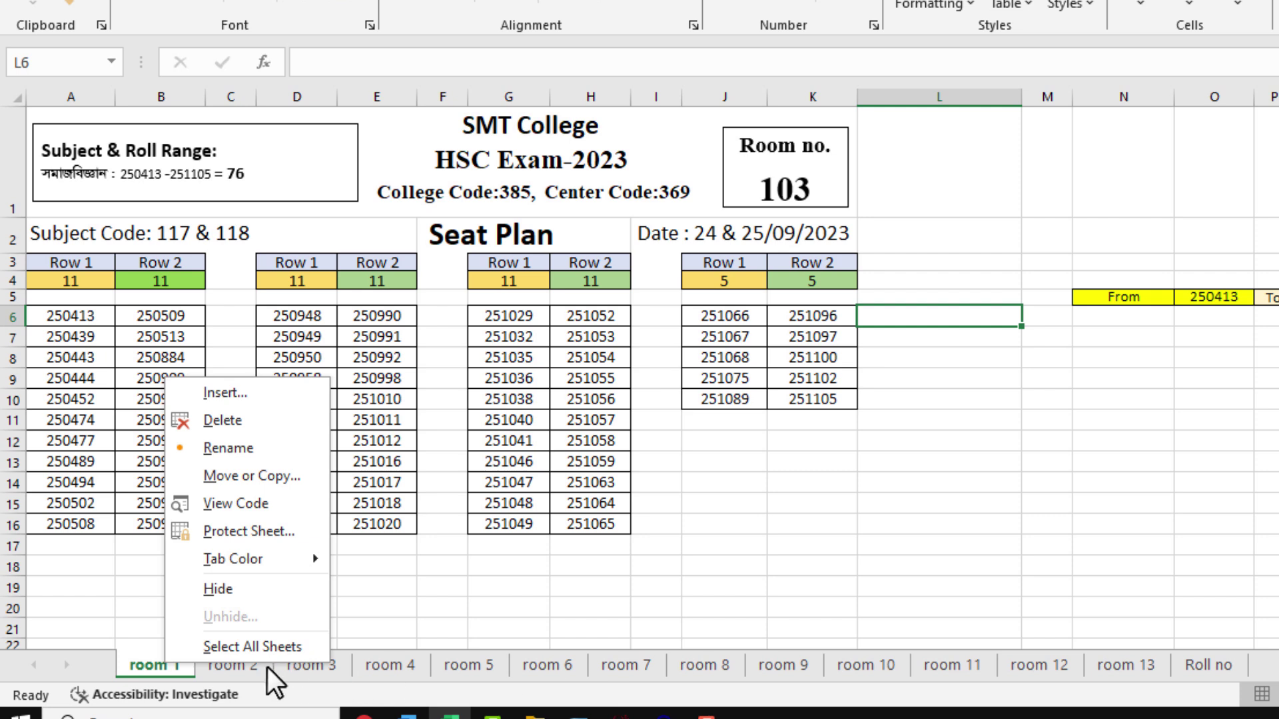
left_click(262, 644)
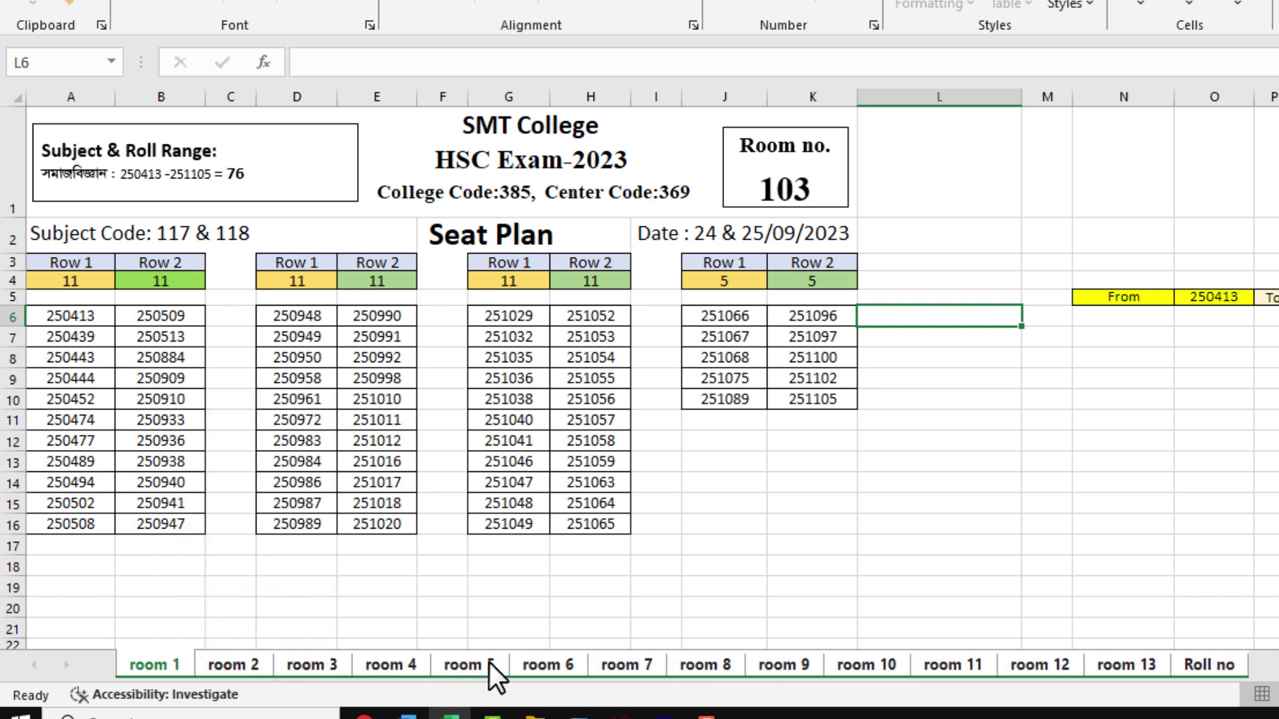
left_click(165, 661)
left_click(732, 235)
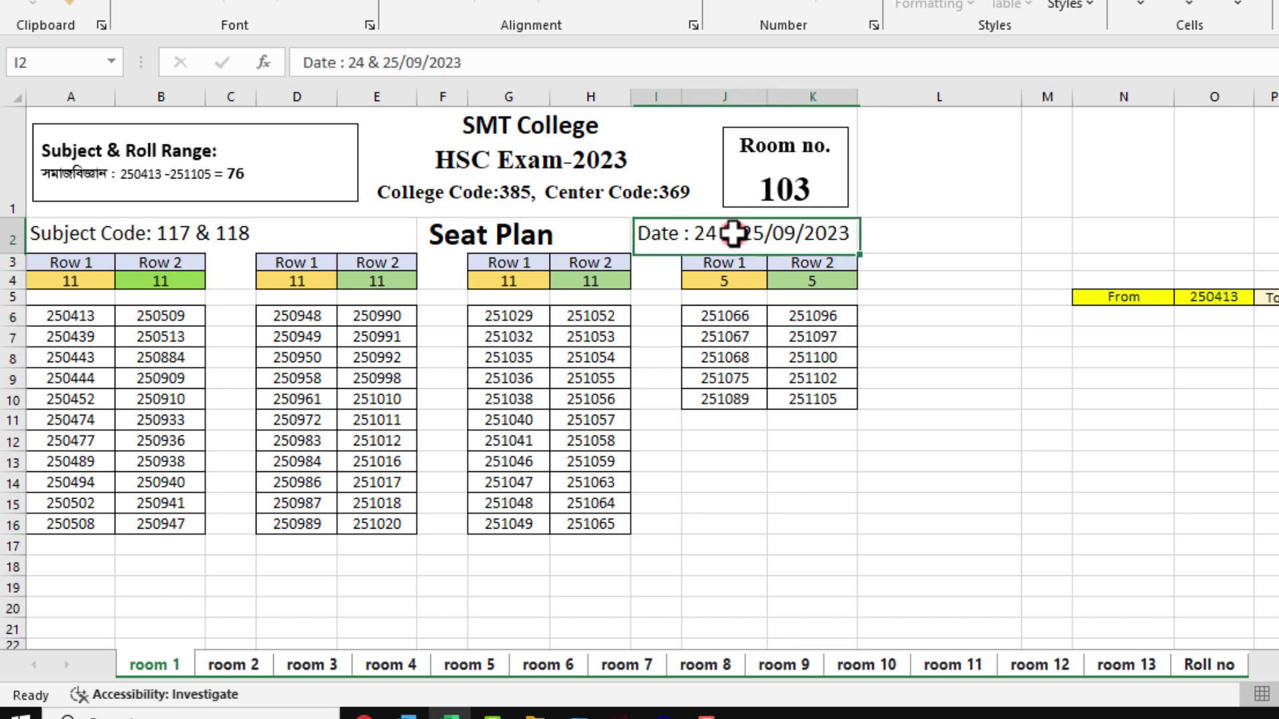
double_click(737, 234)
left_click_drag(767, 233, 696, 235)
type("26")
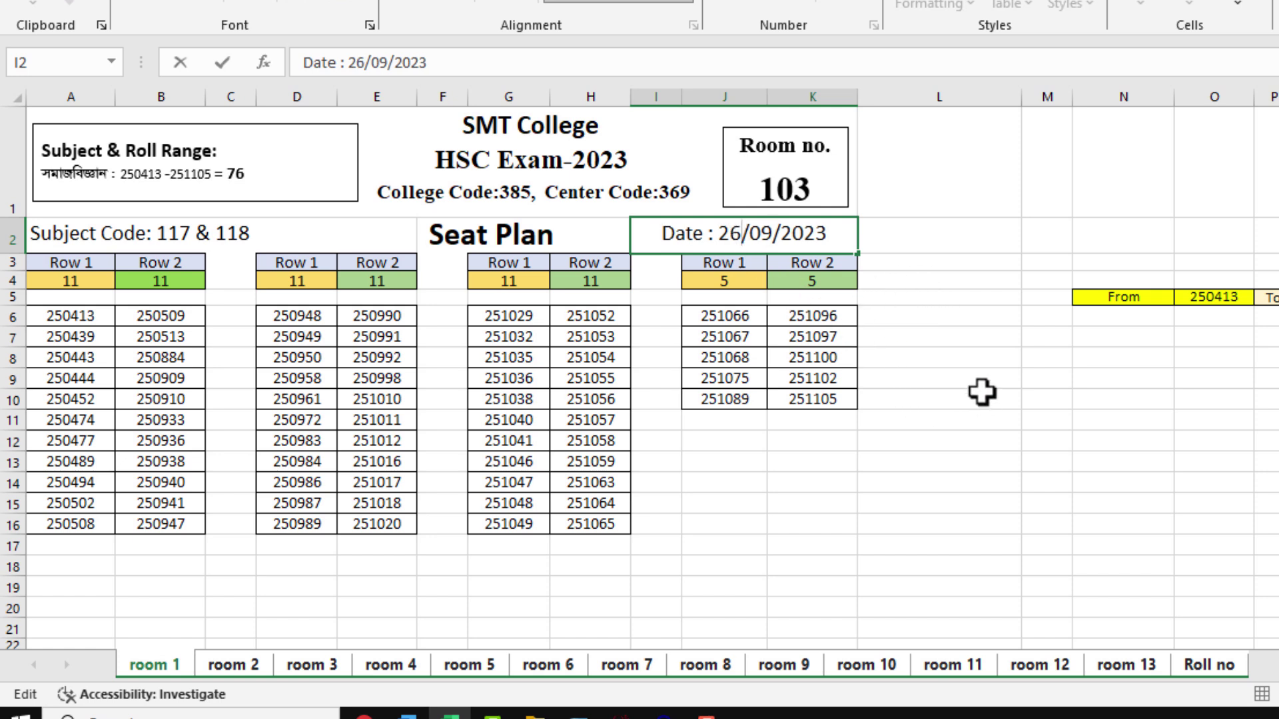
left_click(922, 344)
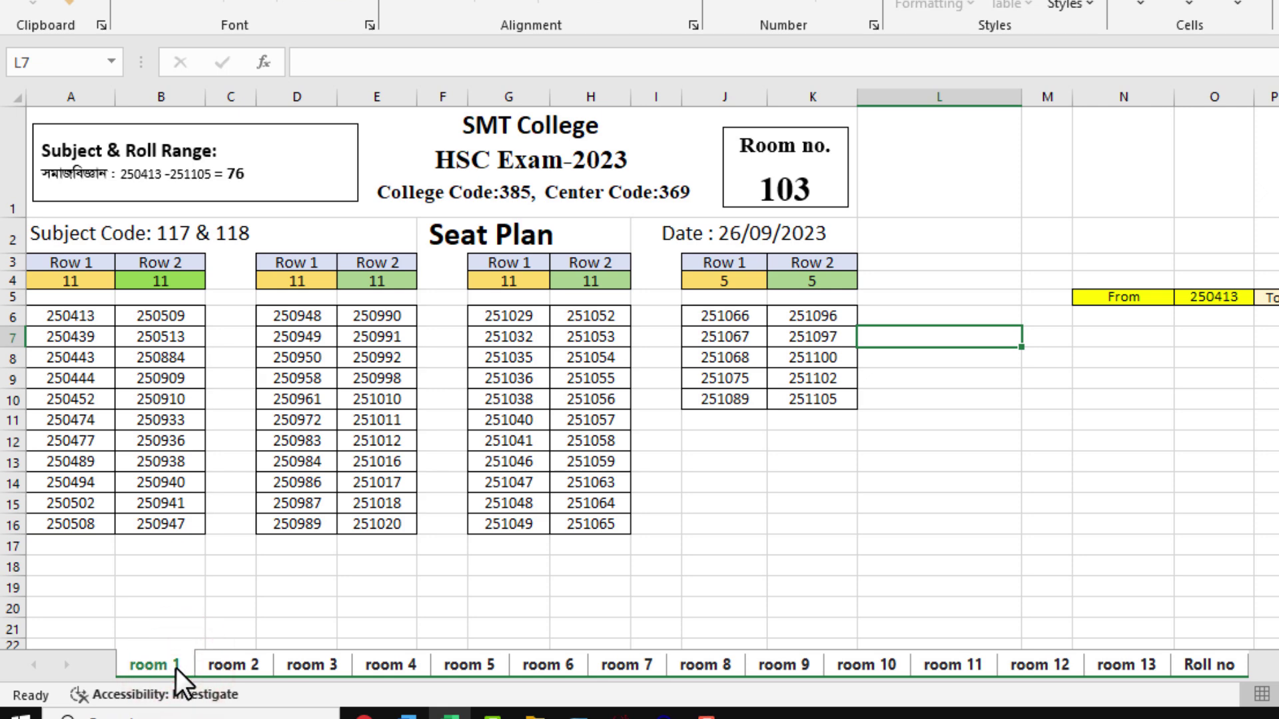
Check the date on the room 2, room 3 and room 13 sheets, and return to the room 1 sheet
left_click(233, 664)
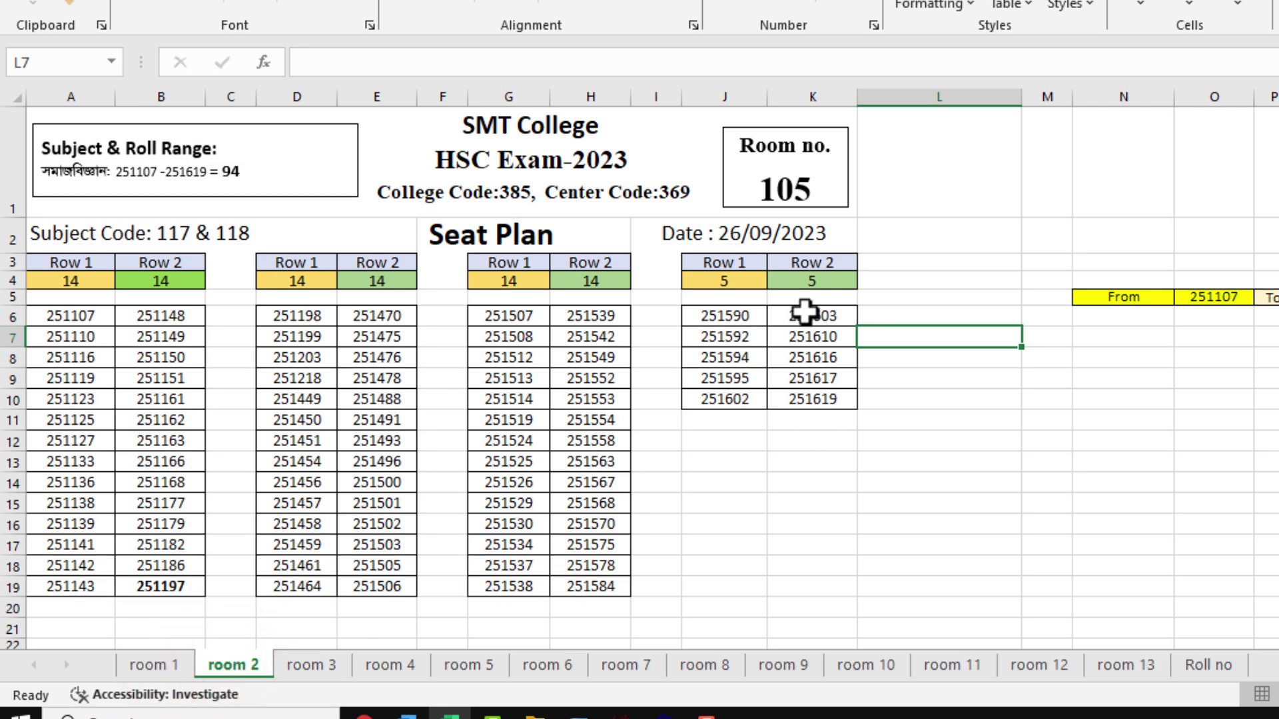
left_click(343, 656)
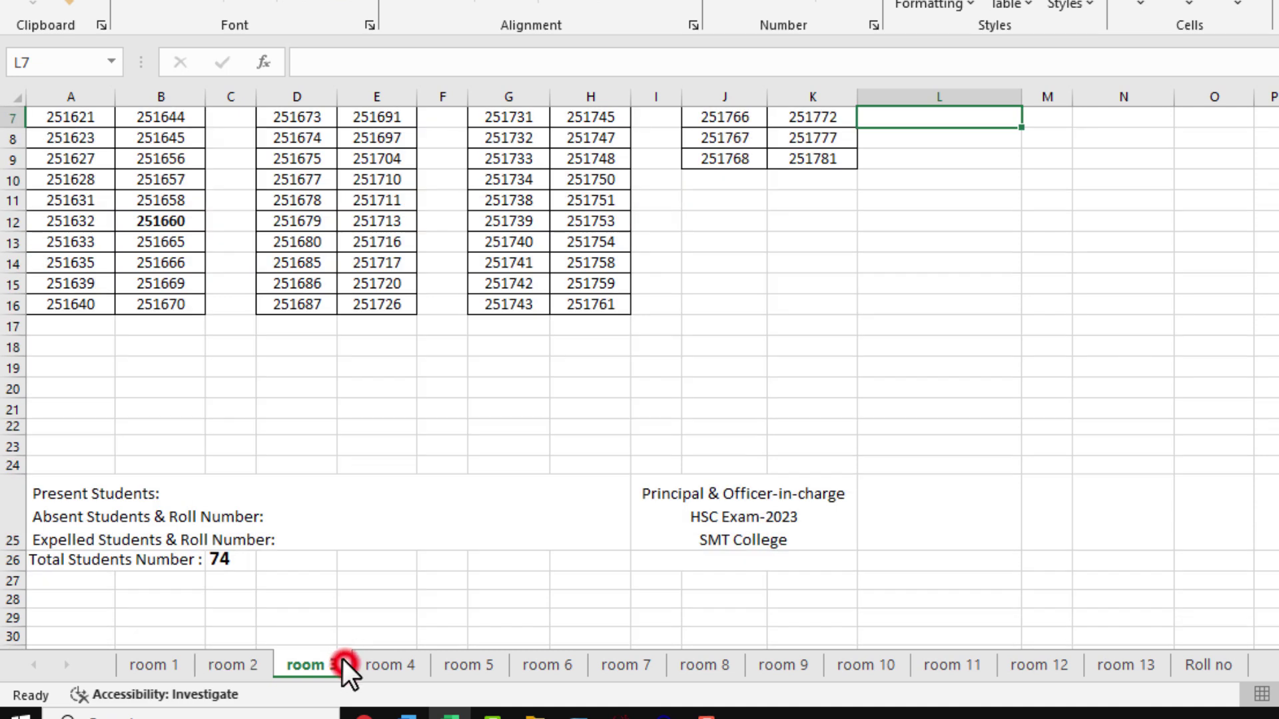
scroll(592, 538, "up", 2)
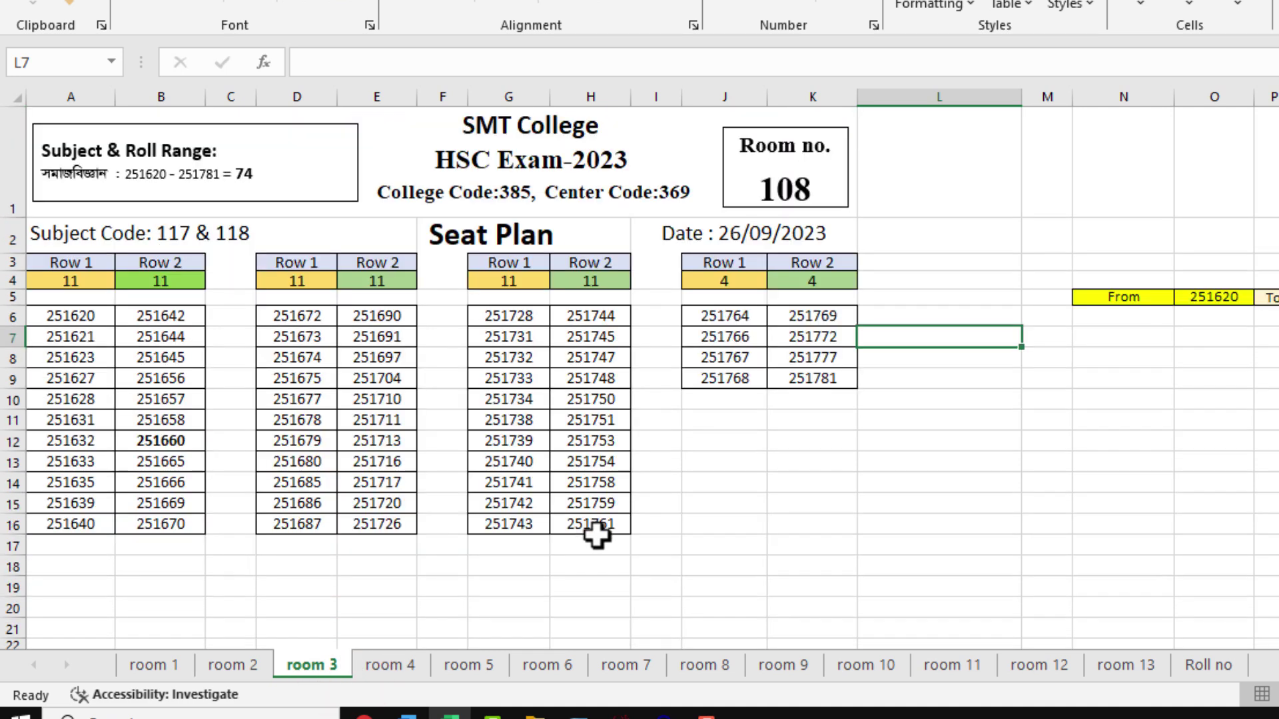
left_click(1134, 665)
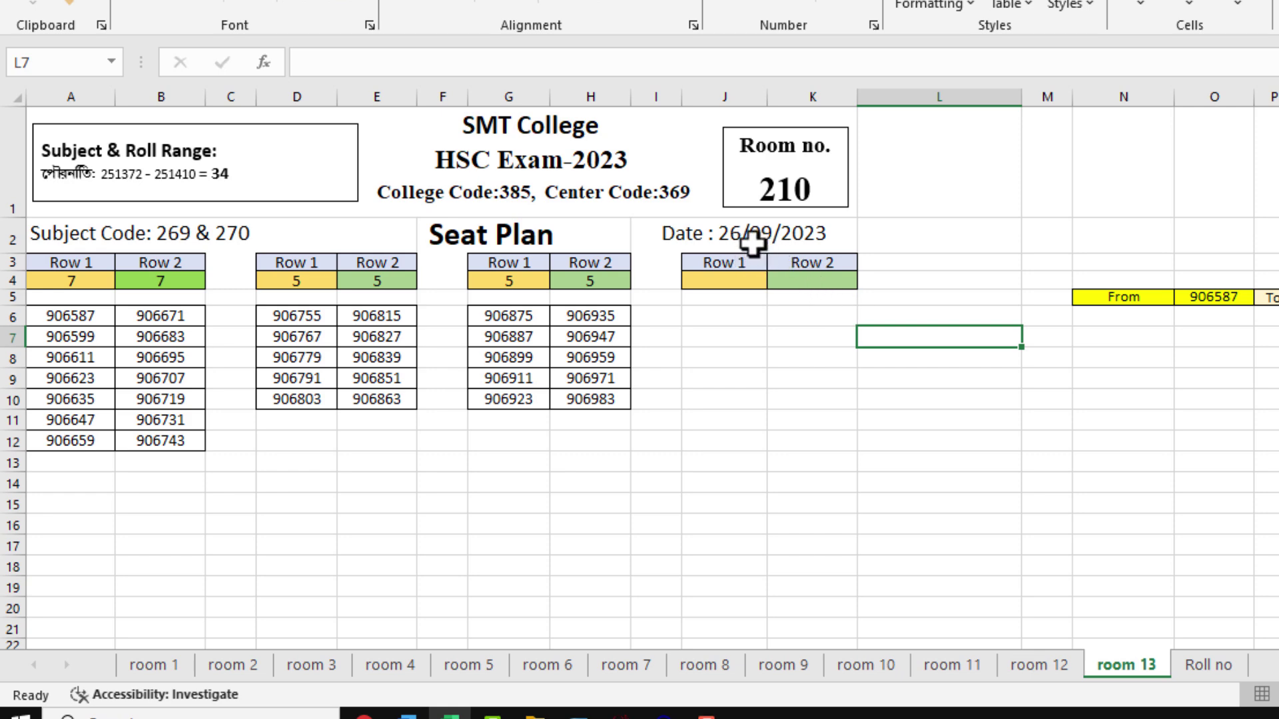
left_click(154, 664)
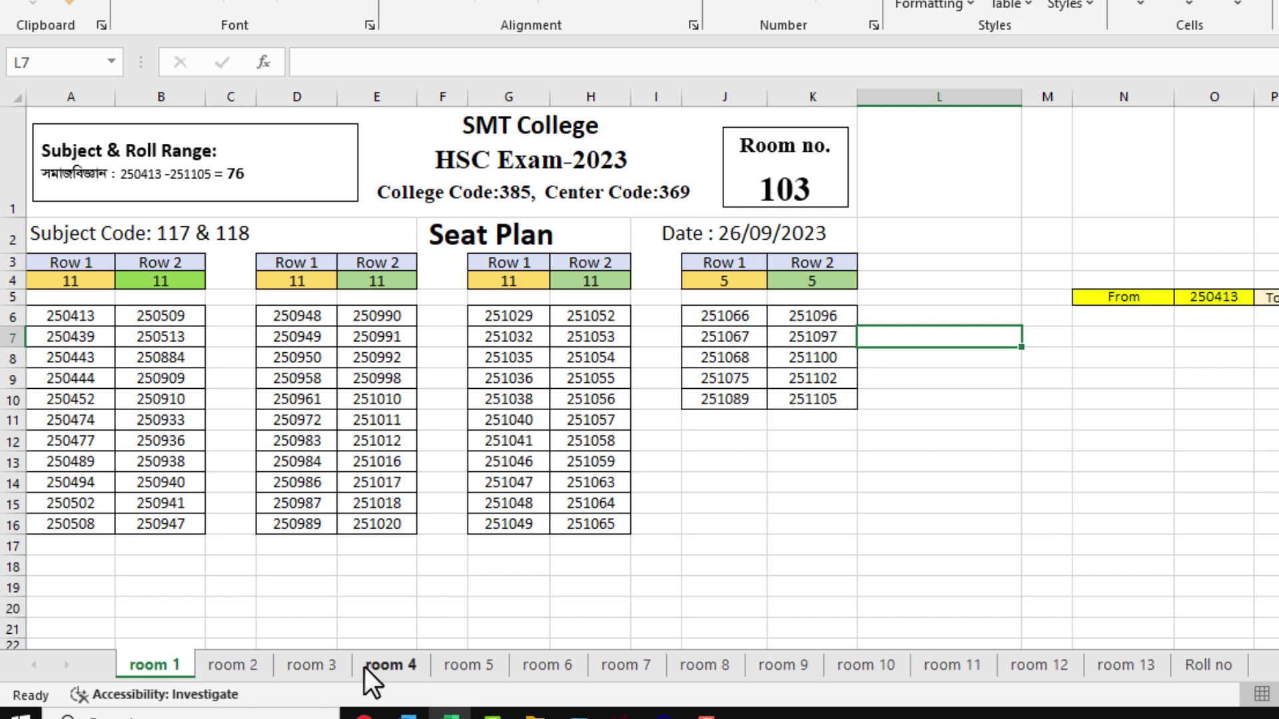
Group only the room 1 to room 4 sheets and set their subject code to 148
left_click(174, 662)
left_click(237, 663, "ctrl")
left_click(289, 662, "ctrl")
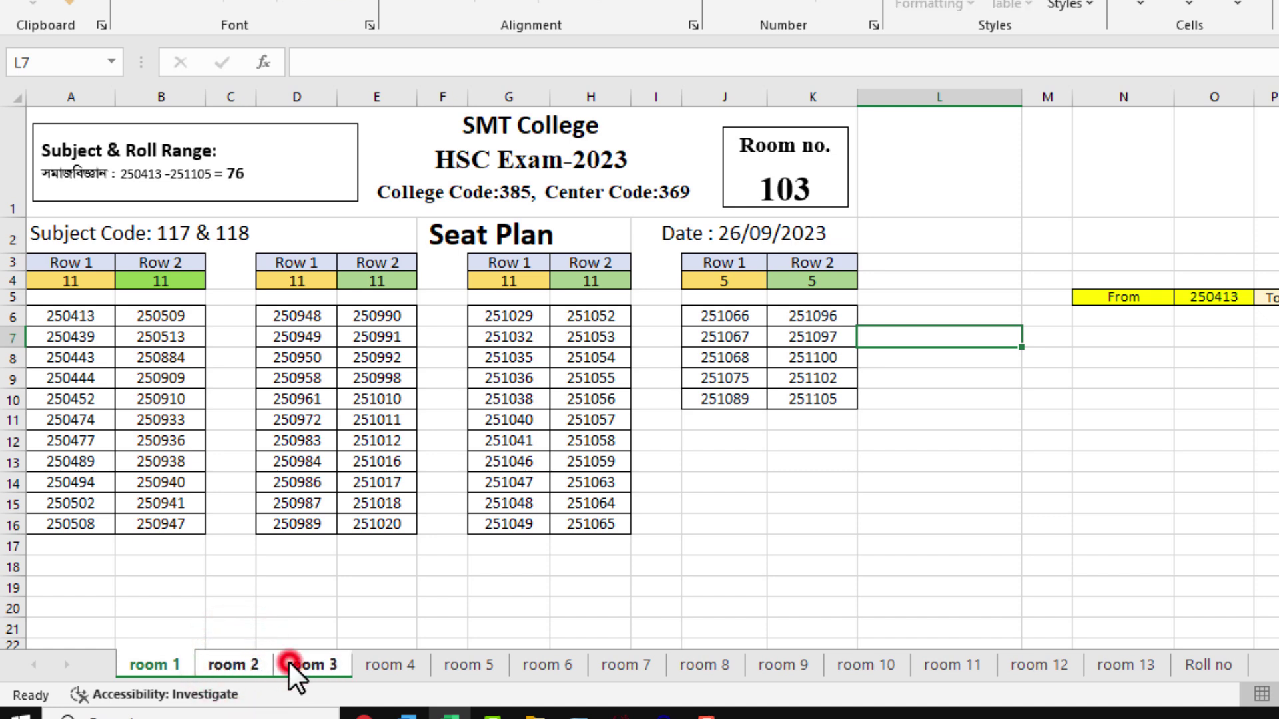
left_click(382, 667, "ctrl")
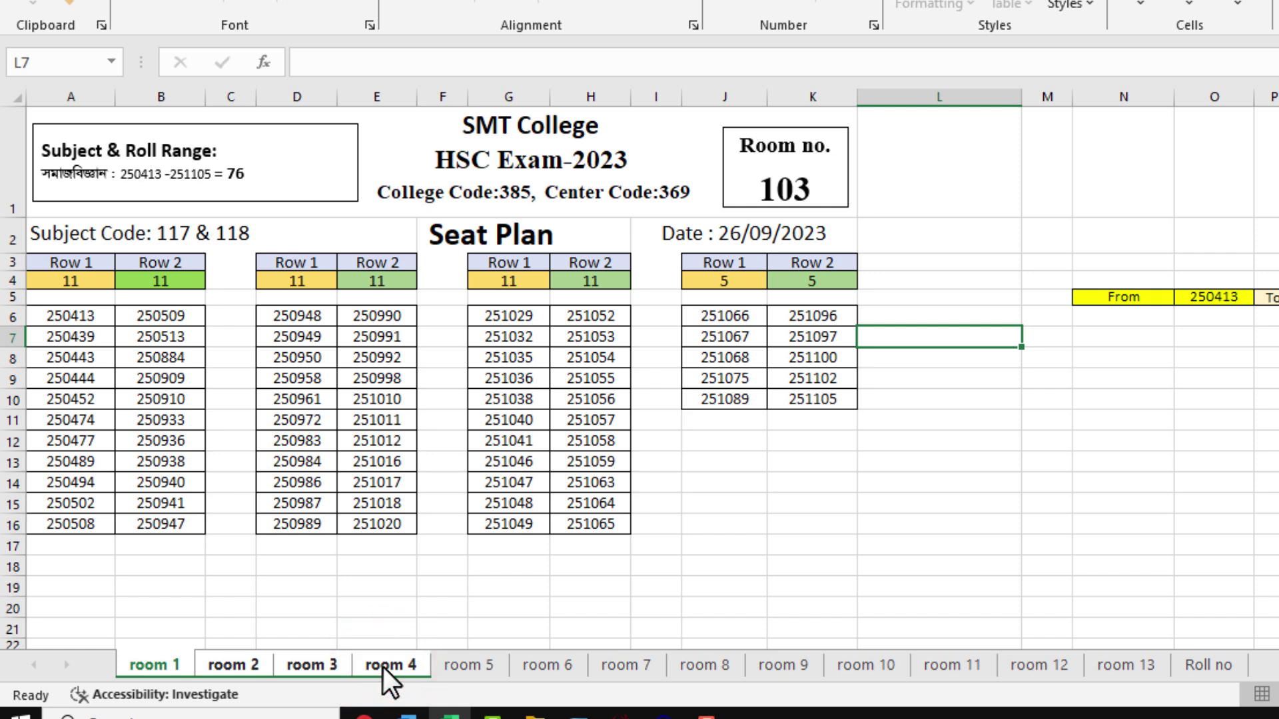
left_click(175, 670)
double_click(227, 239)
left_click_drag(252, 235, 164, 234)
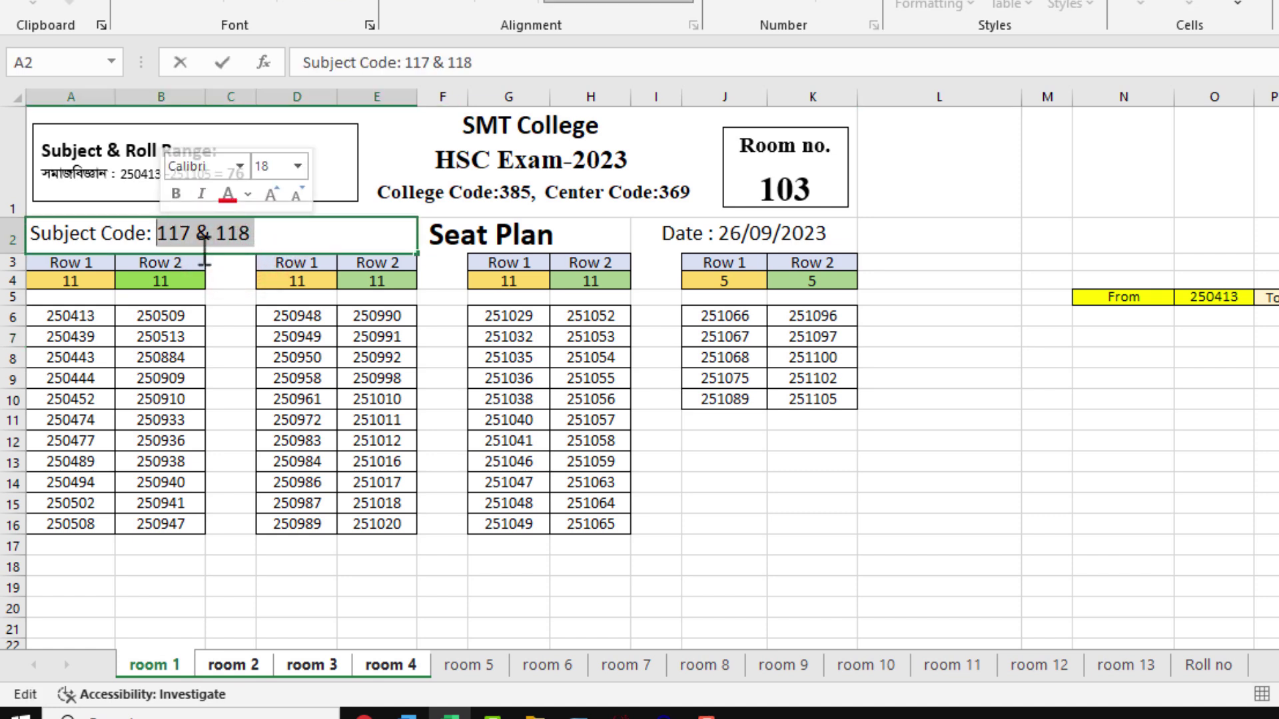
type("146")
key("BackSpace")
type("8")
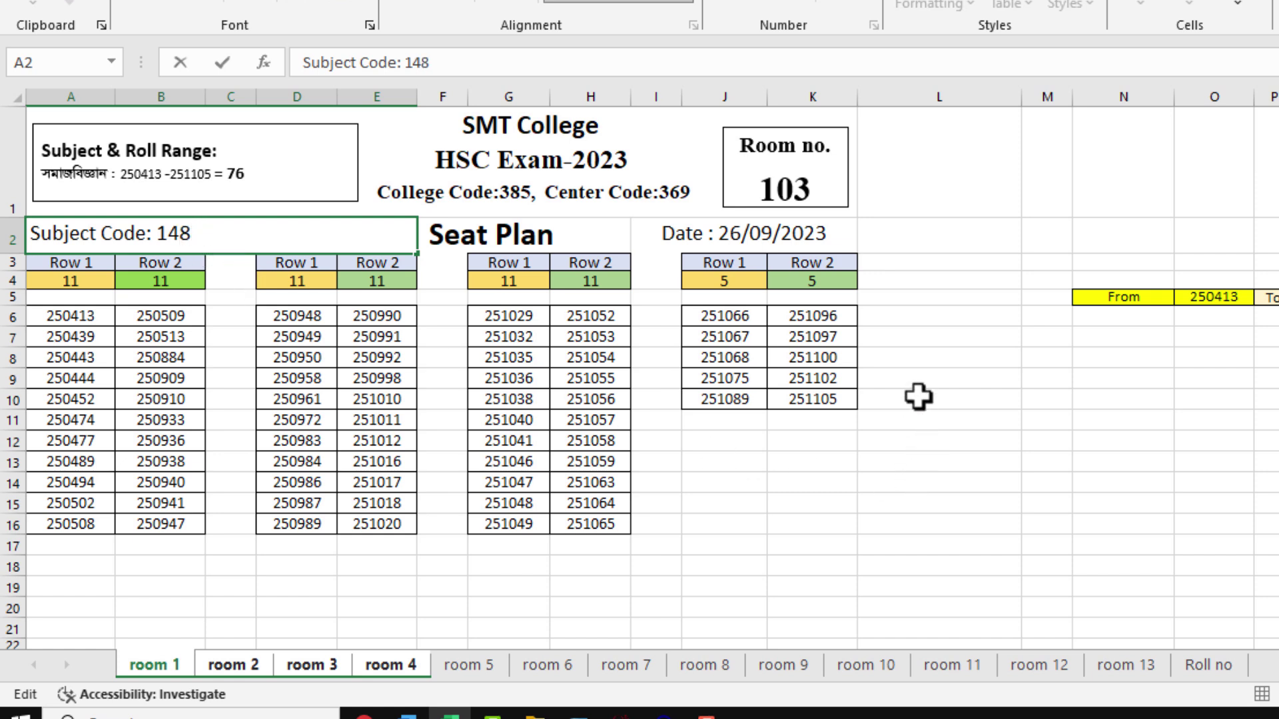
left_click(919, 395)
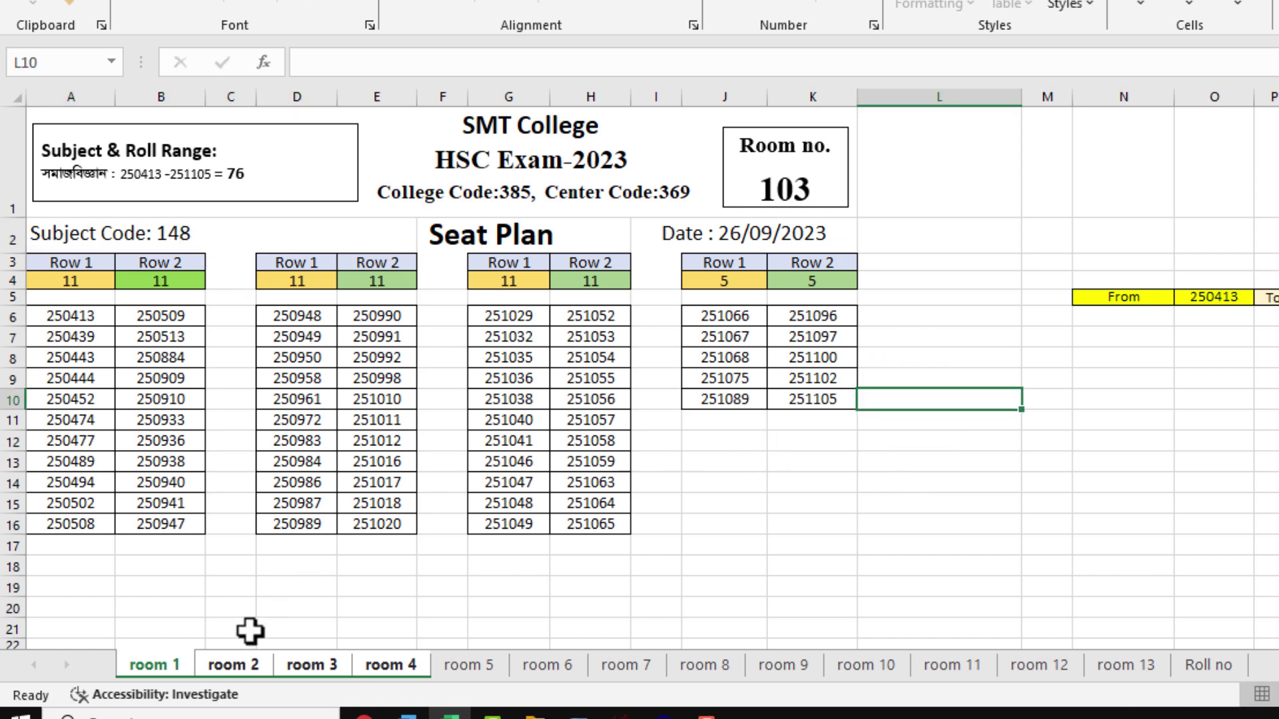
Check the subject code across the room 1 to room 4 sheets, both while grouped and after ungrouping them
left_click(176, 665)
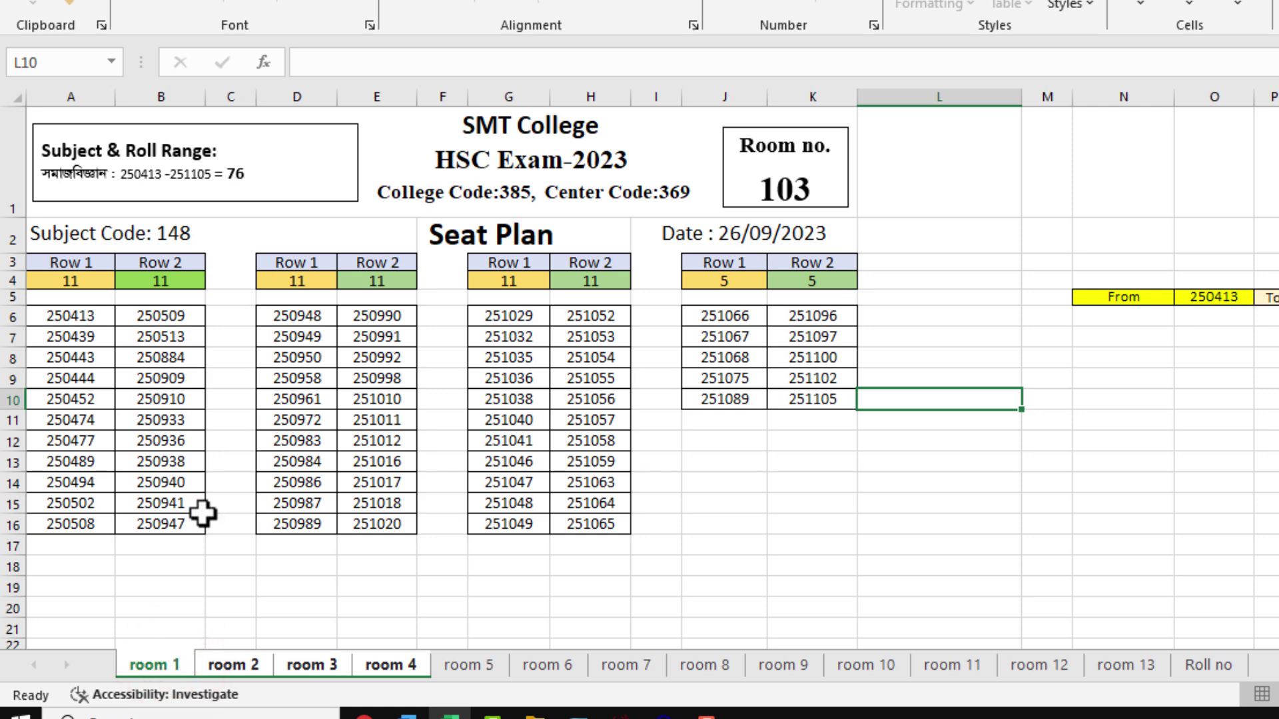
left_click(232, 664)
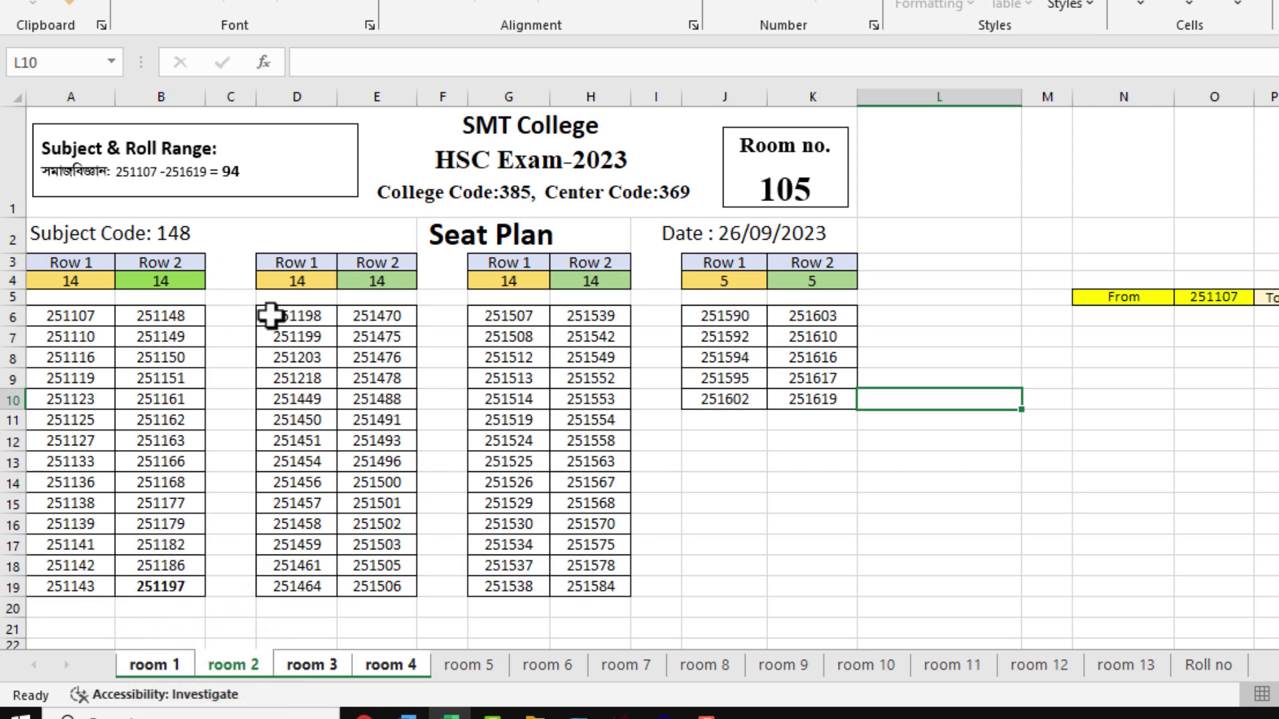
left_click(317, 666)
left_click(385, 667)
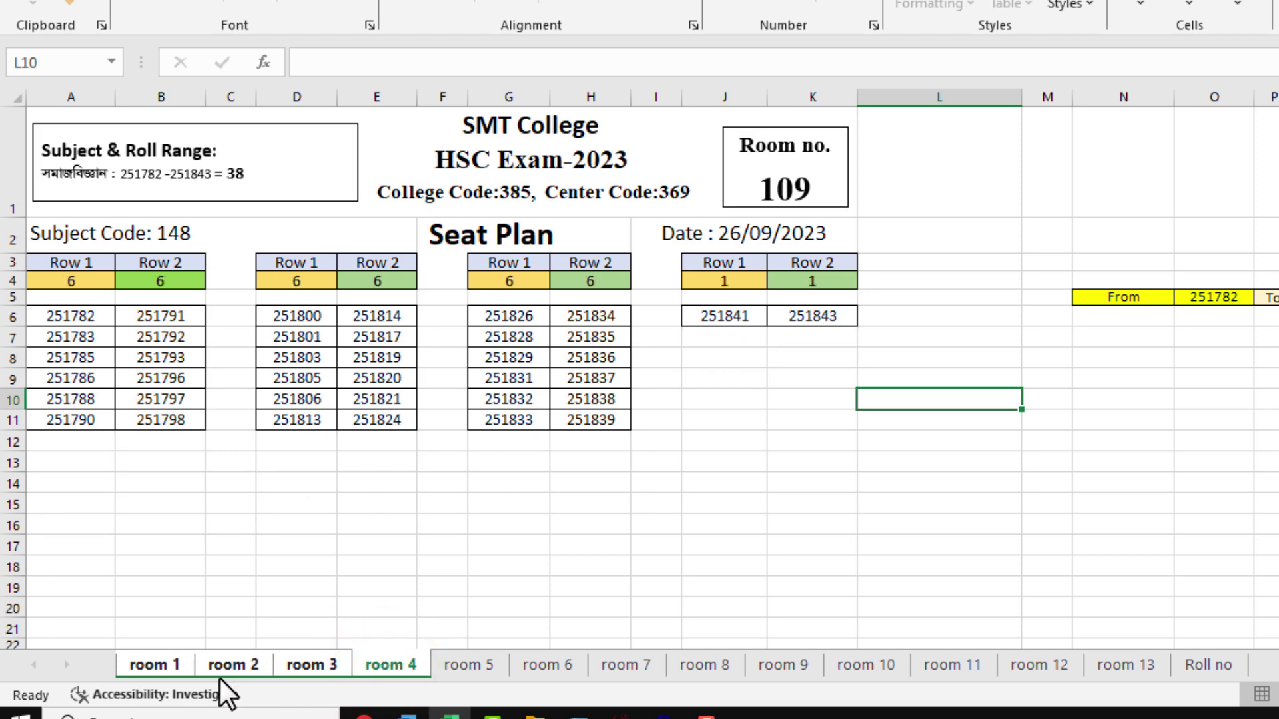
left_click(176, 662)
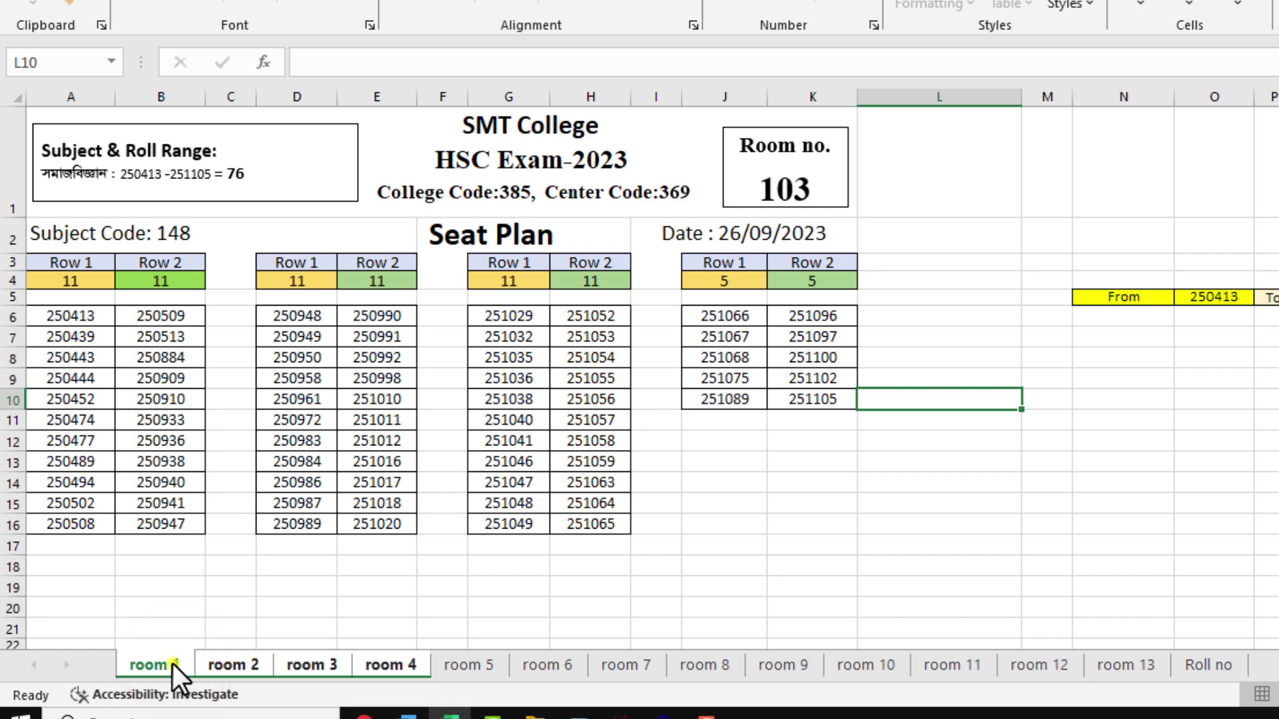
right_click(172, 664)
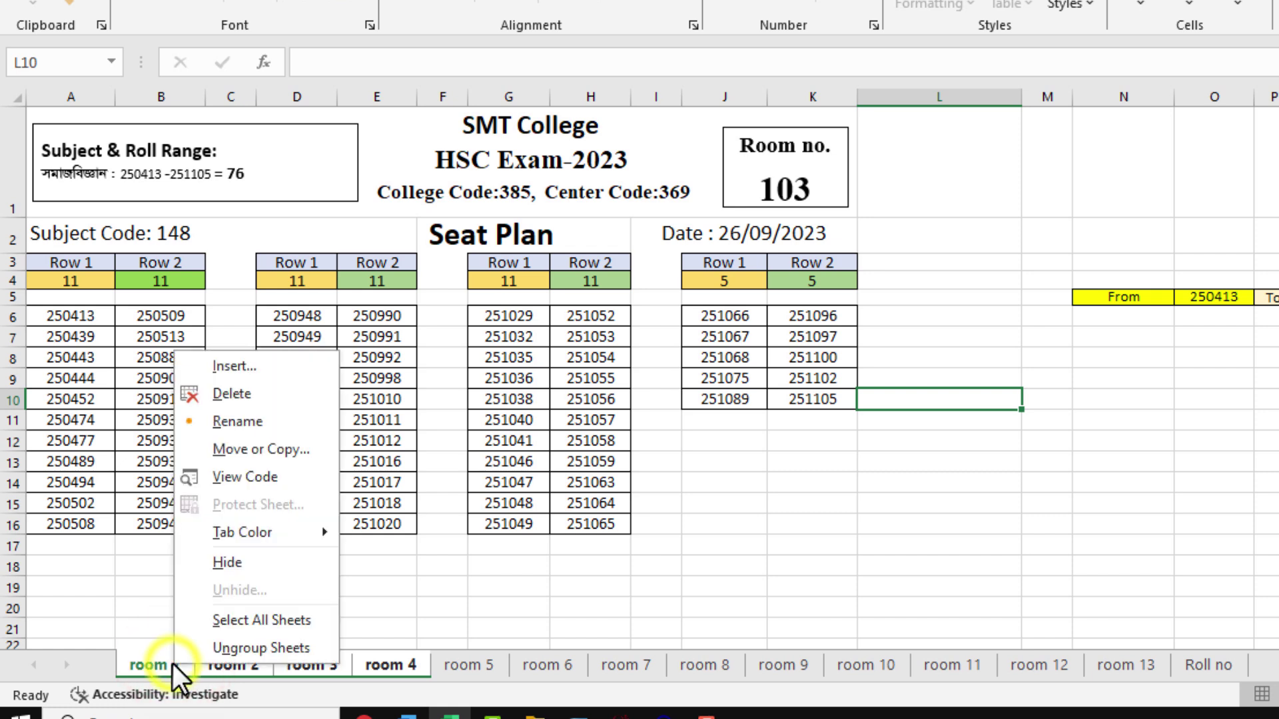
left_click(279, 647)
left_click(216, 662)
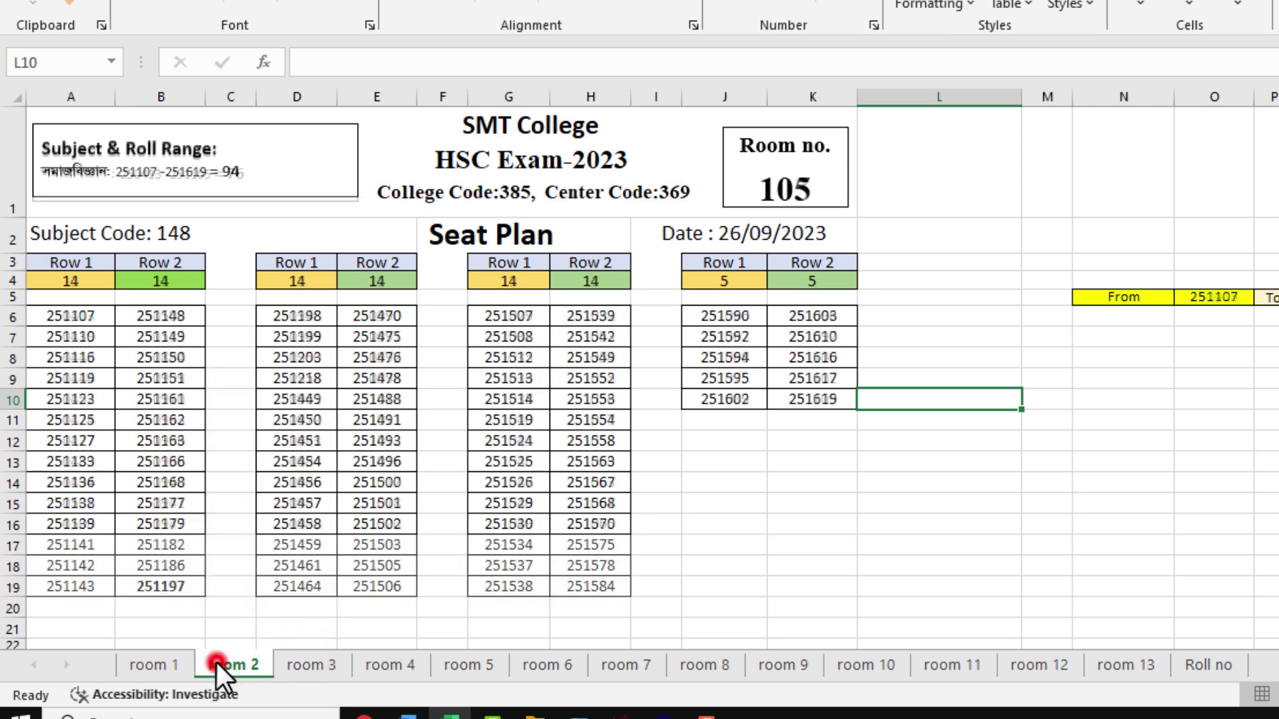
left_click(319, 663)
left_click(395, 663)
left_click(181, 660)
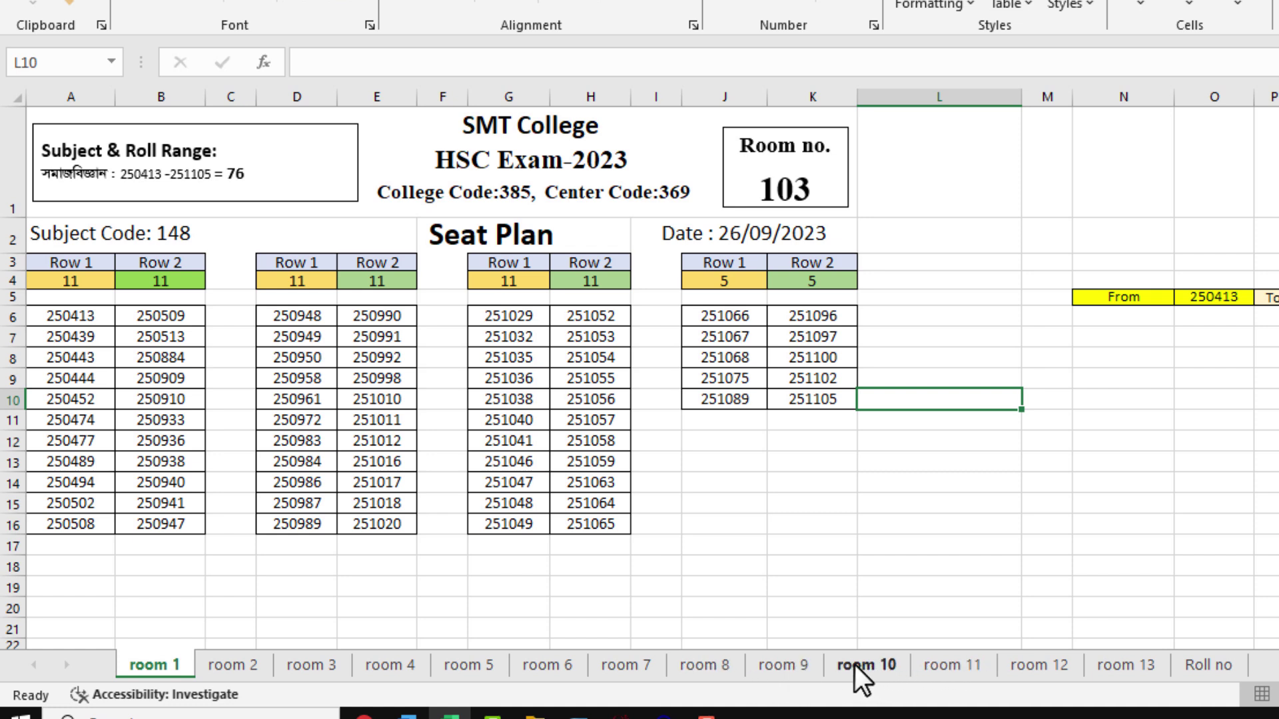
Group the room 8 to room 11 sheets and set their subject code to 234
left_click(724, 663)
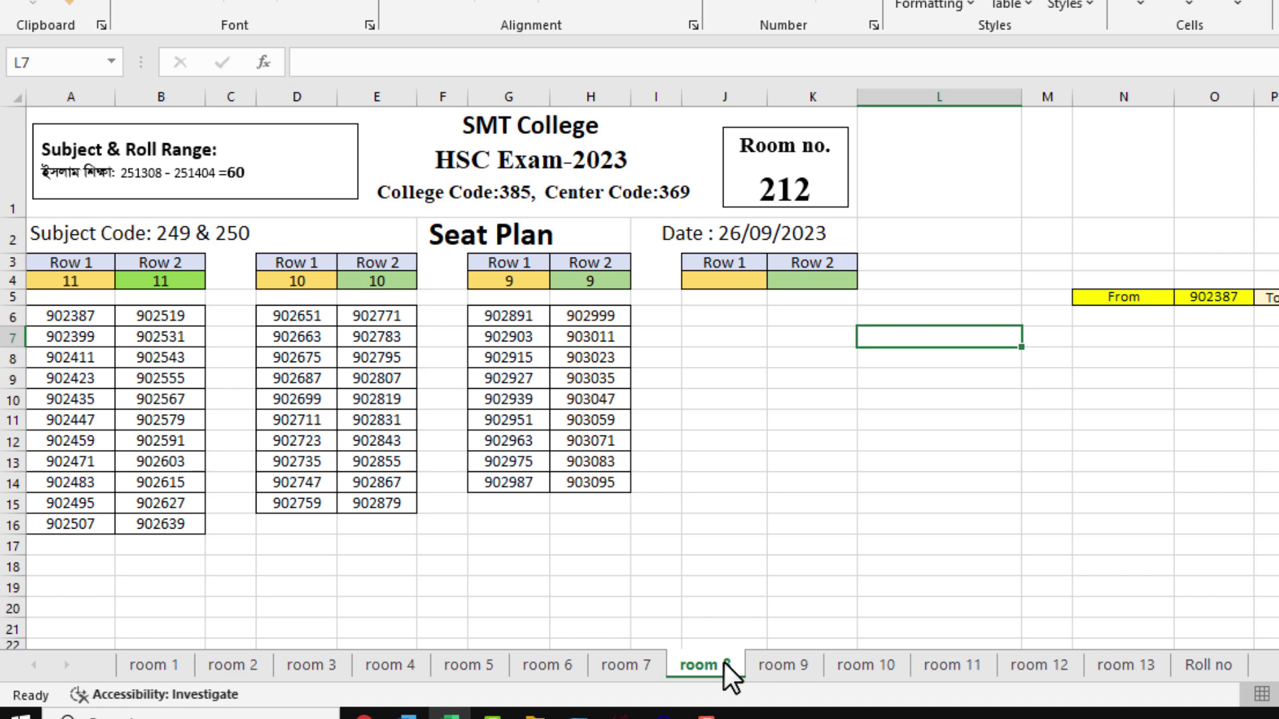
left_click(790, 664, "ctrl")
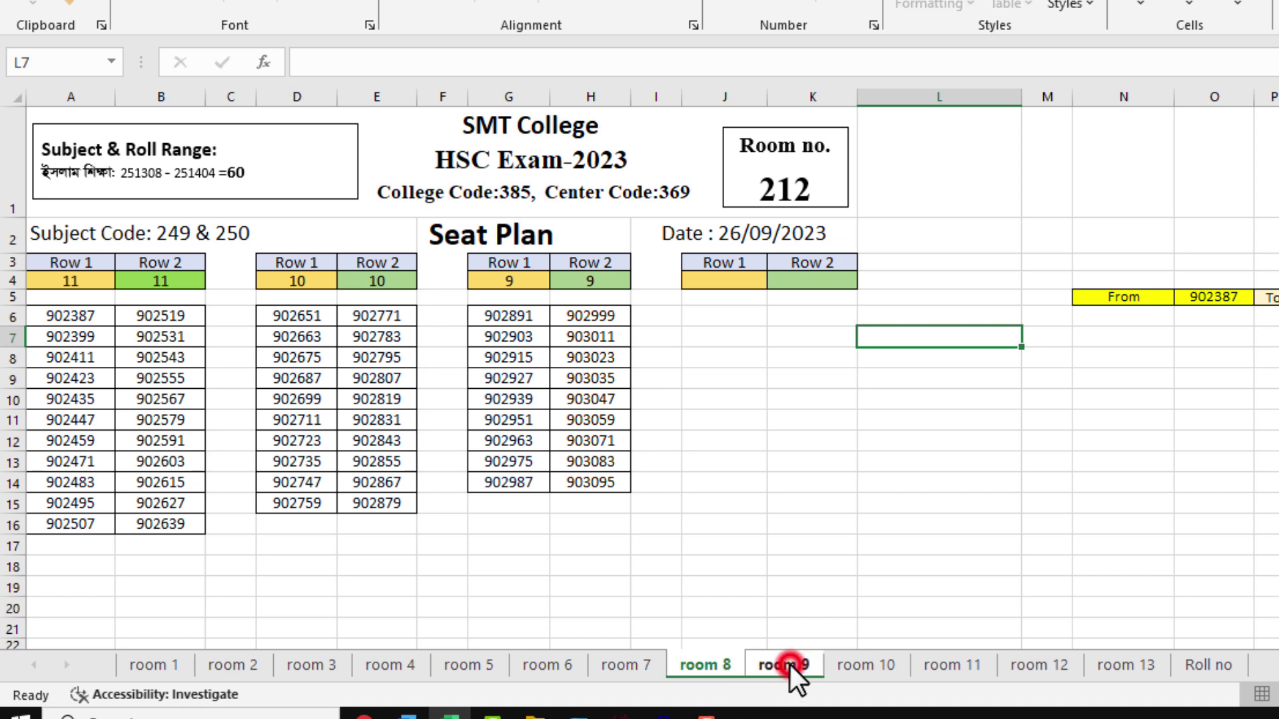
left_click(860, 667, "ctrl")
left_click(963, 662, "ctrl")
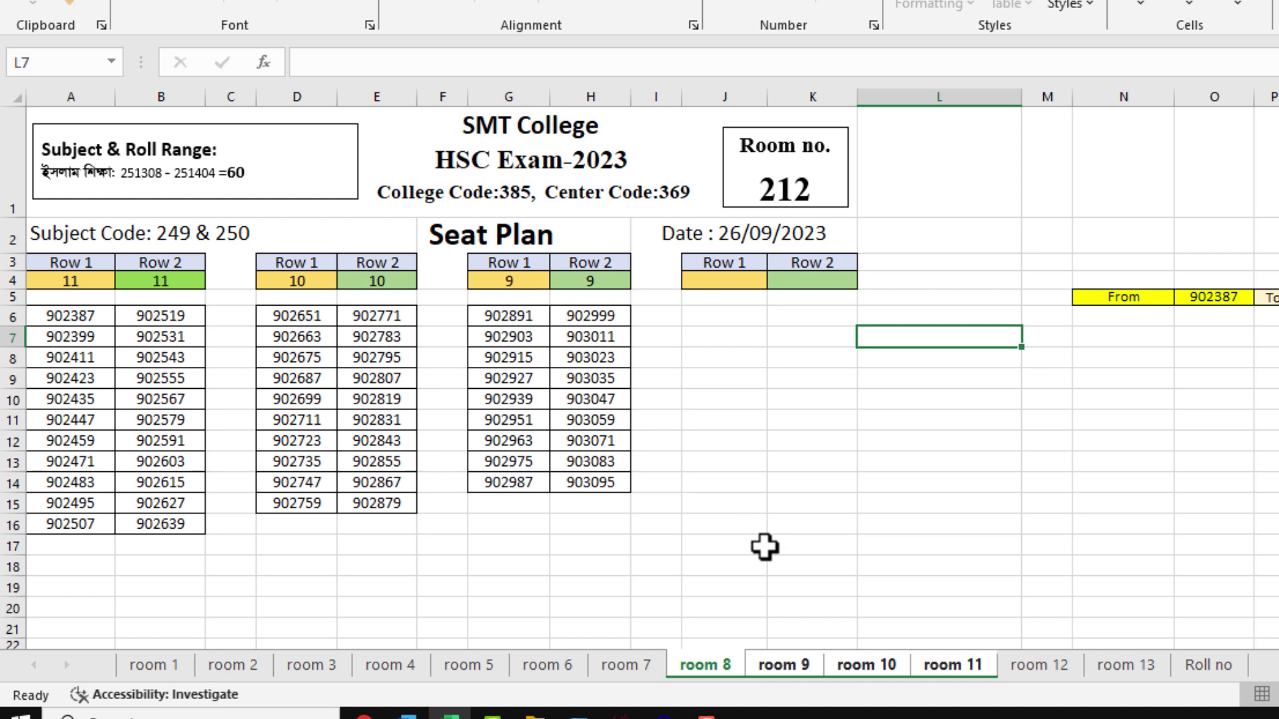
double_click(247, 234)
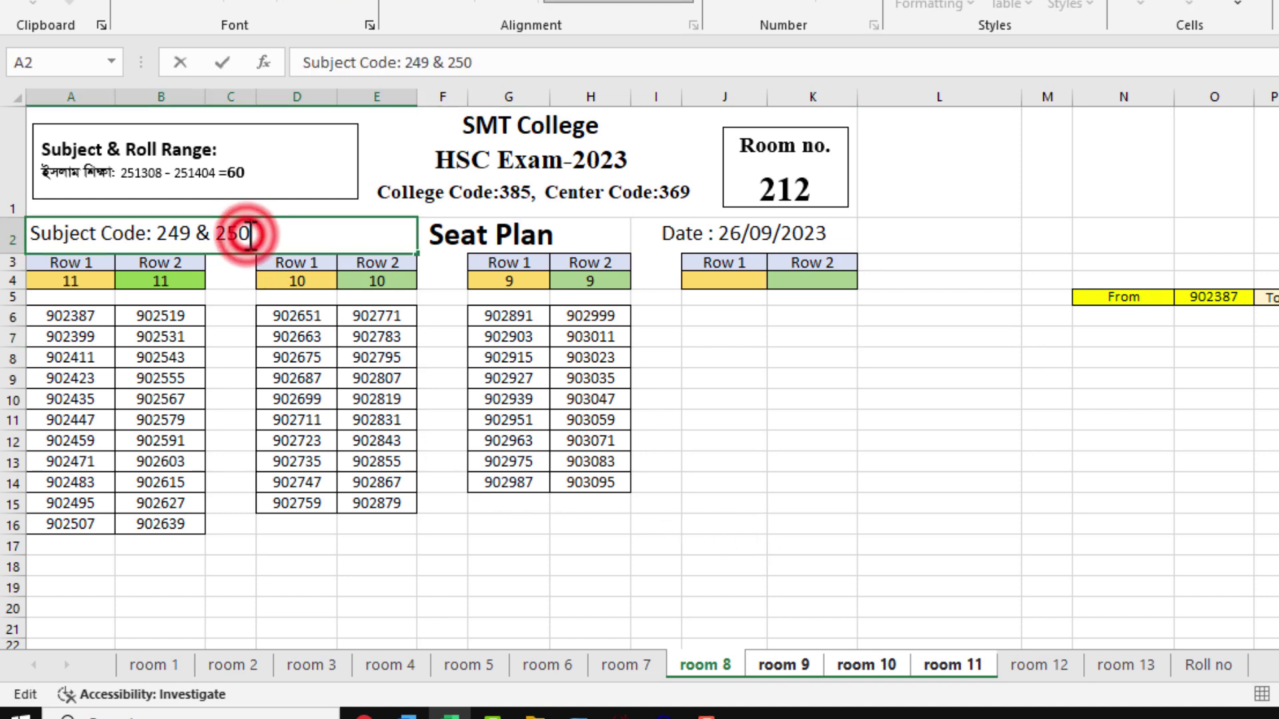
left_click_drag(247, 234, 158, 232)
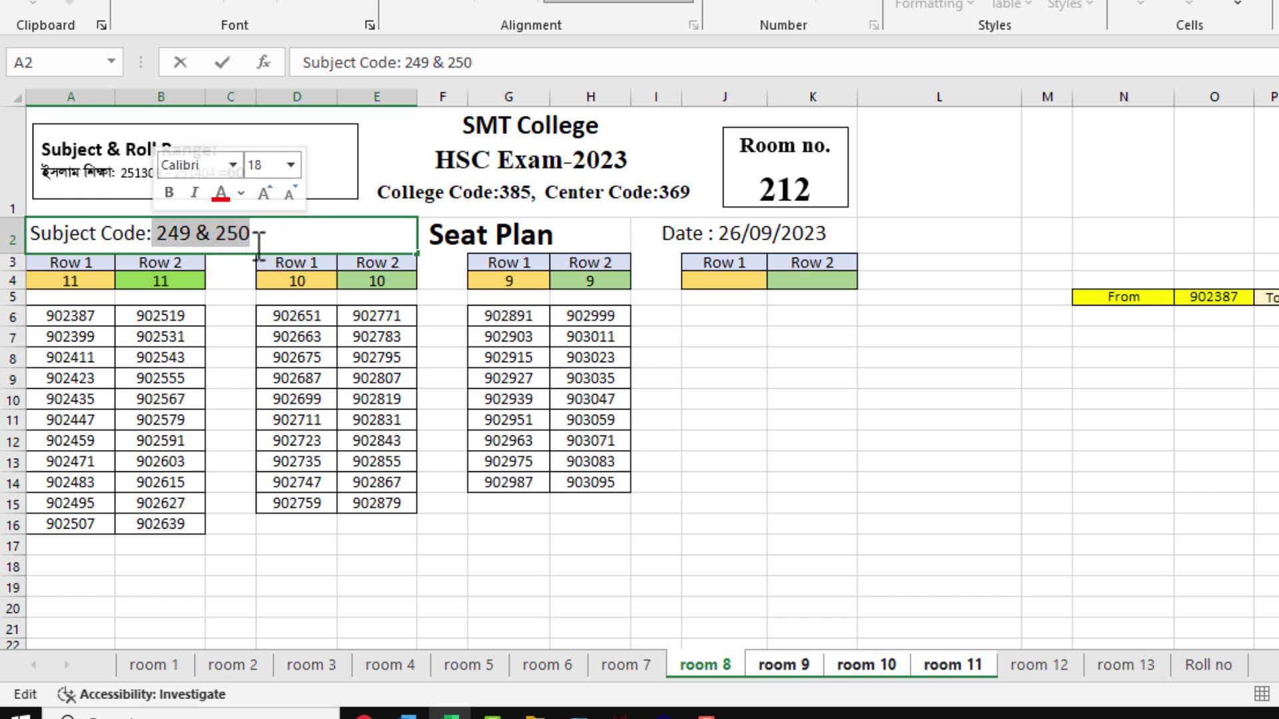
type("234")
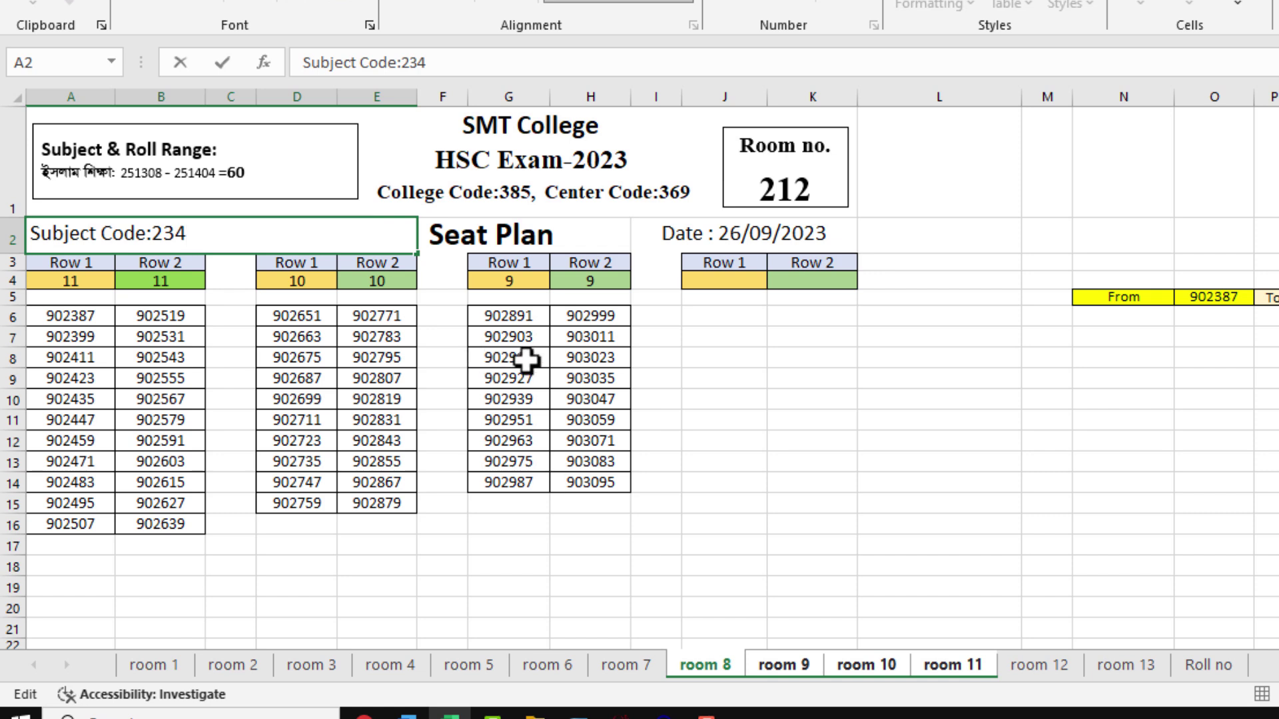
left_click(969, 377)
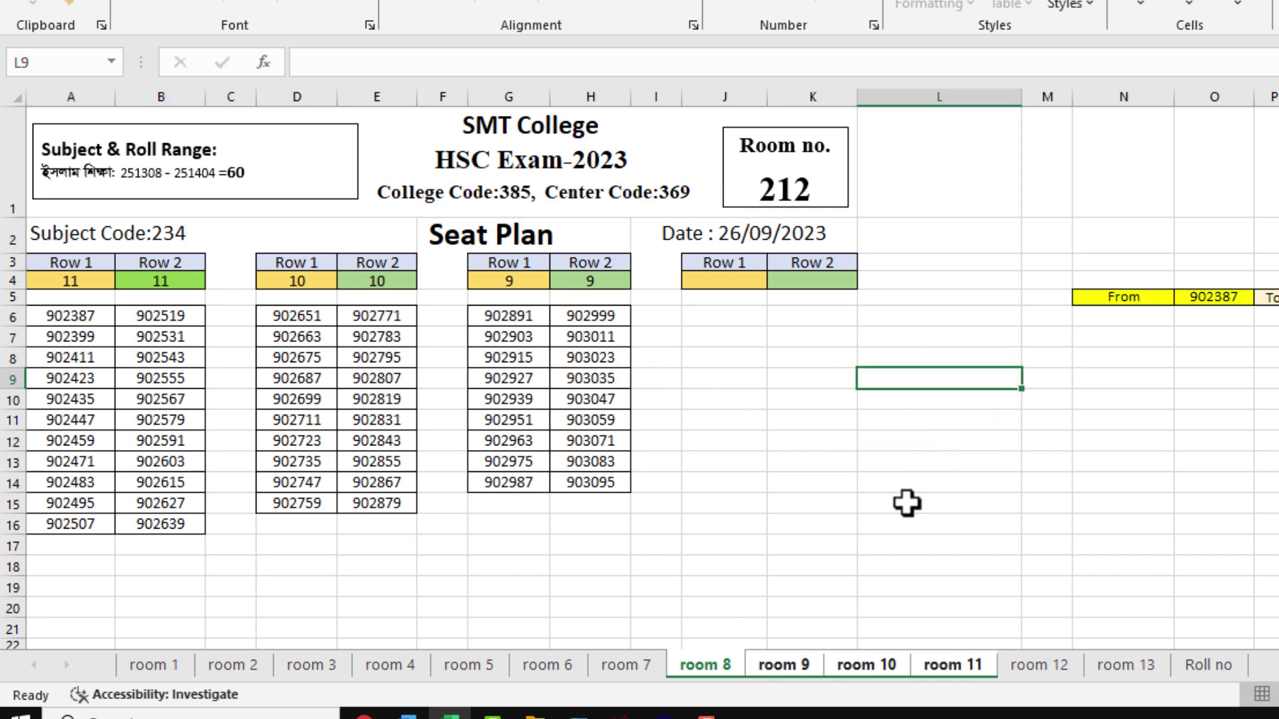
Review the subject code on the room 8 to room 11 sheets, ungroup them, and recheck rooms 9 to 11
left_click(722, 663)
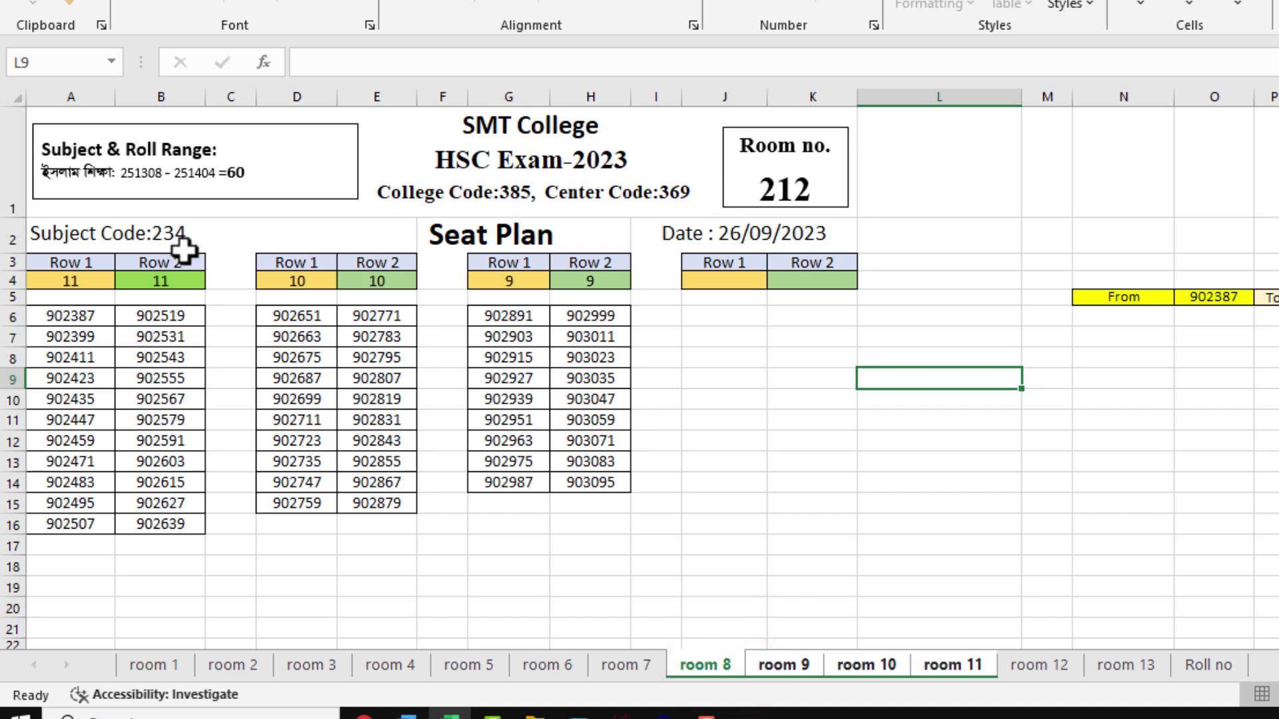
left_click(795, 668)
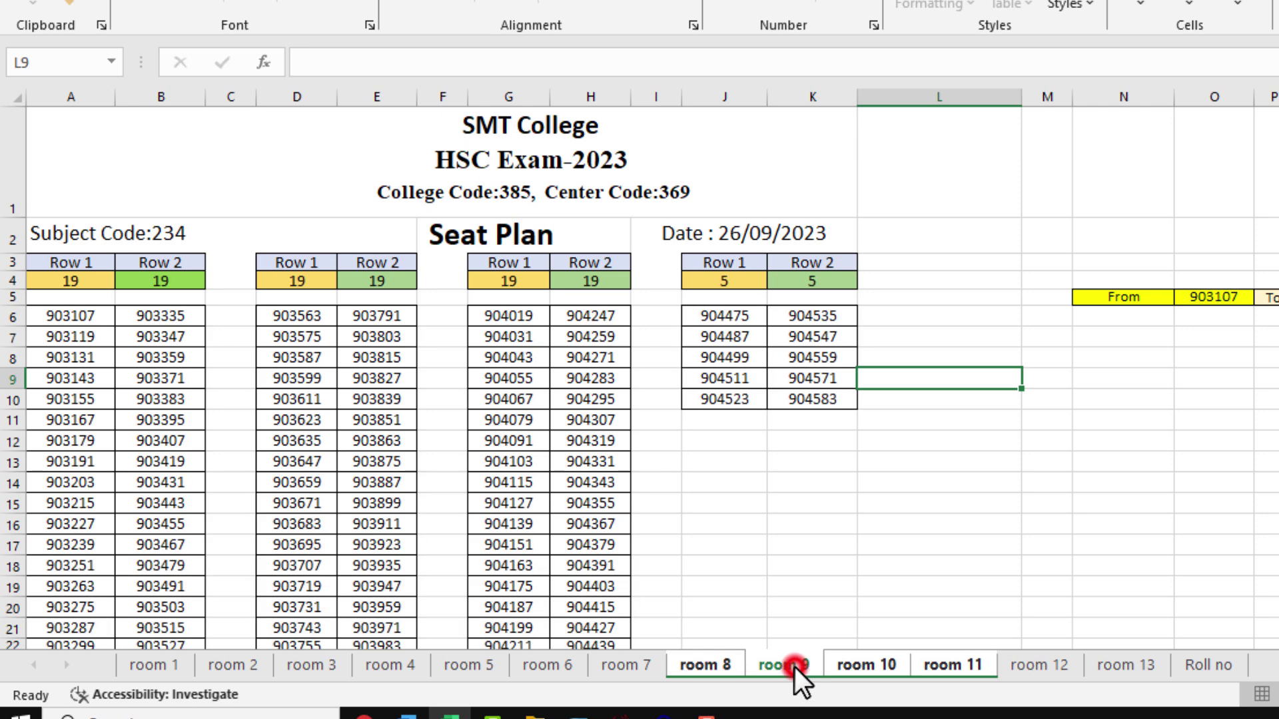
left_click(869, 667)
left_click(946, 667)
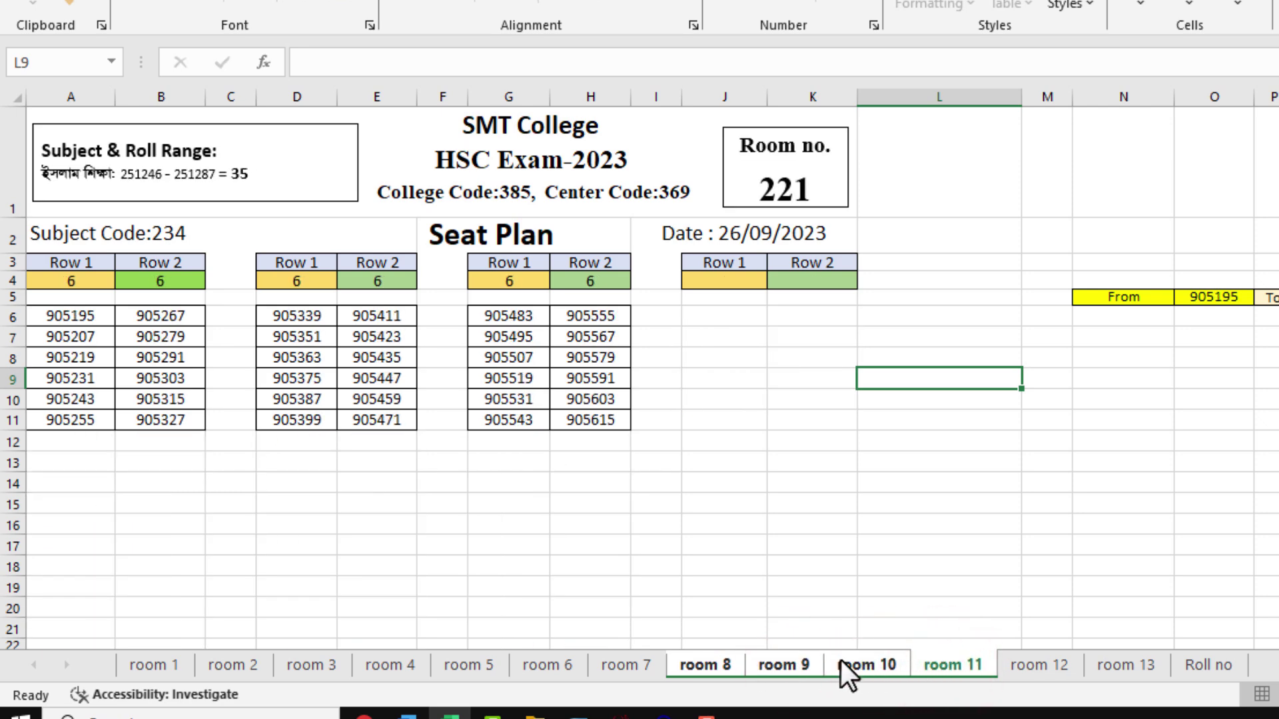
left_click(721, 668)
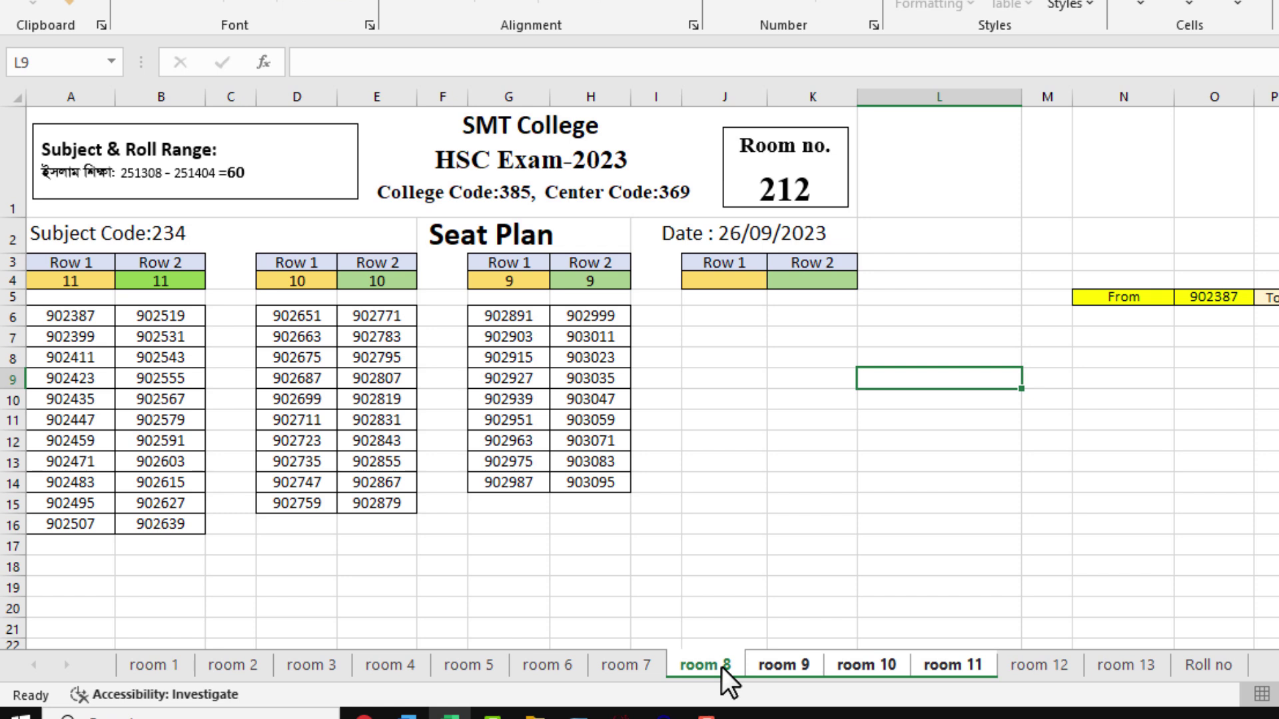
right_click(719, 668)
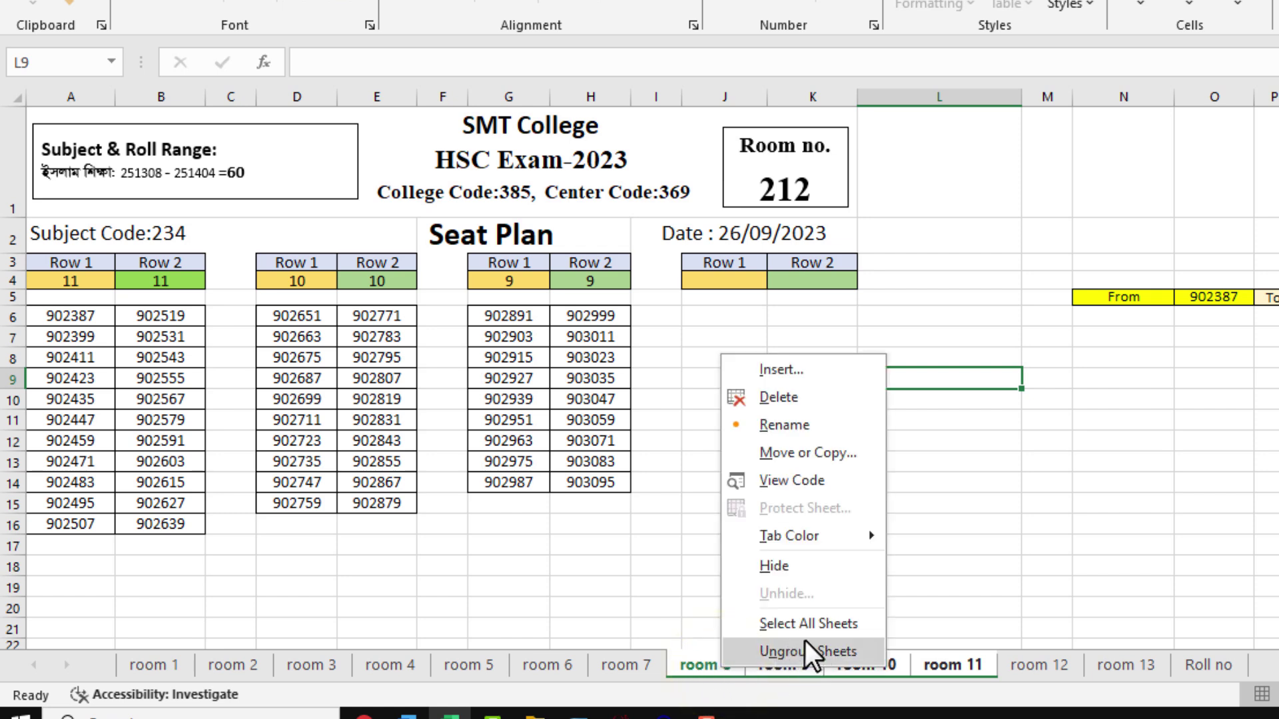
left_click(846, 652)
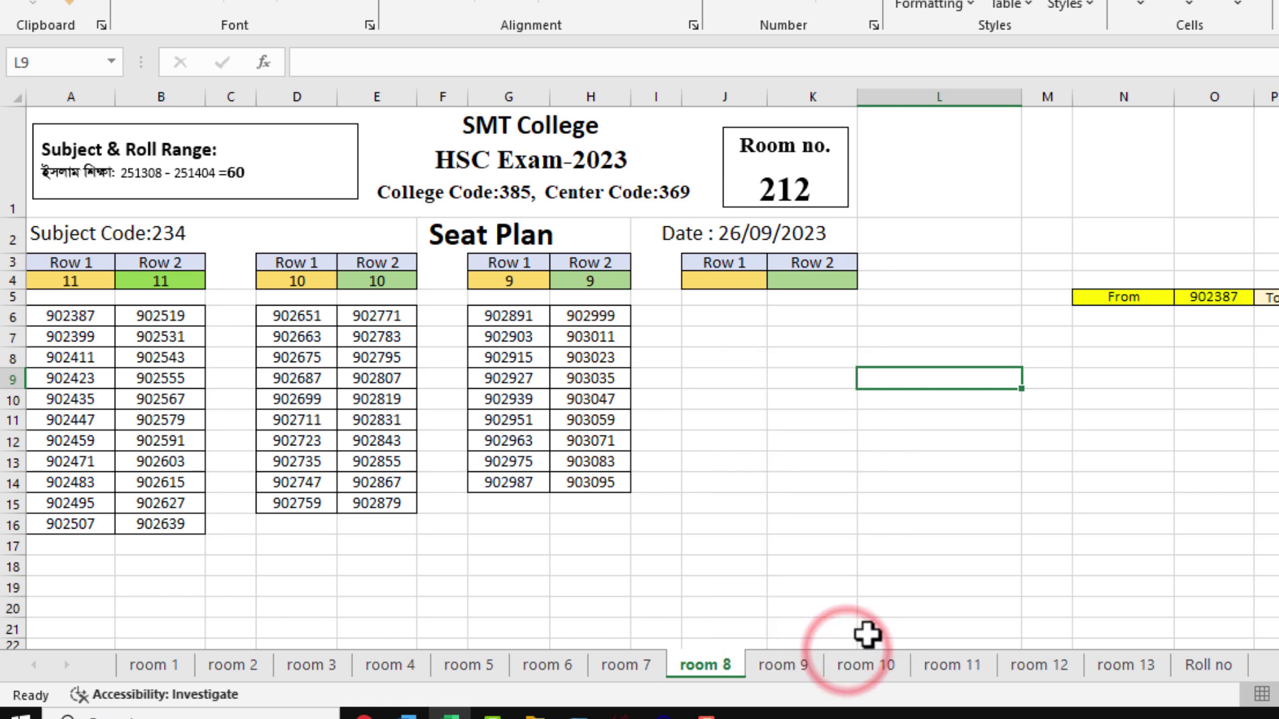
left_click(808, 666)
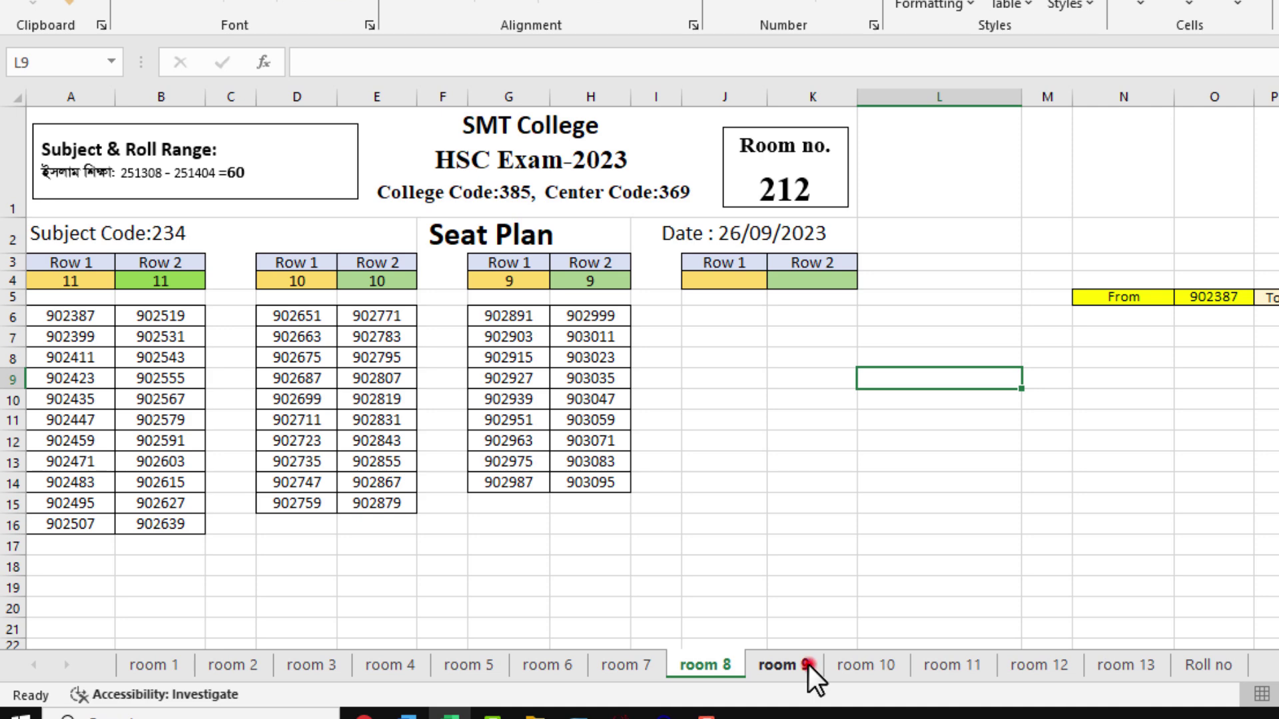
left_click(873, 666)
left_click(929, 663)
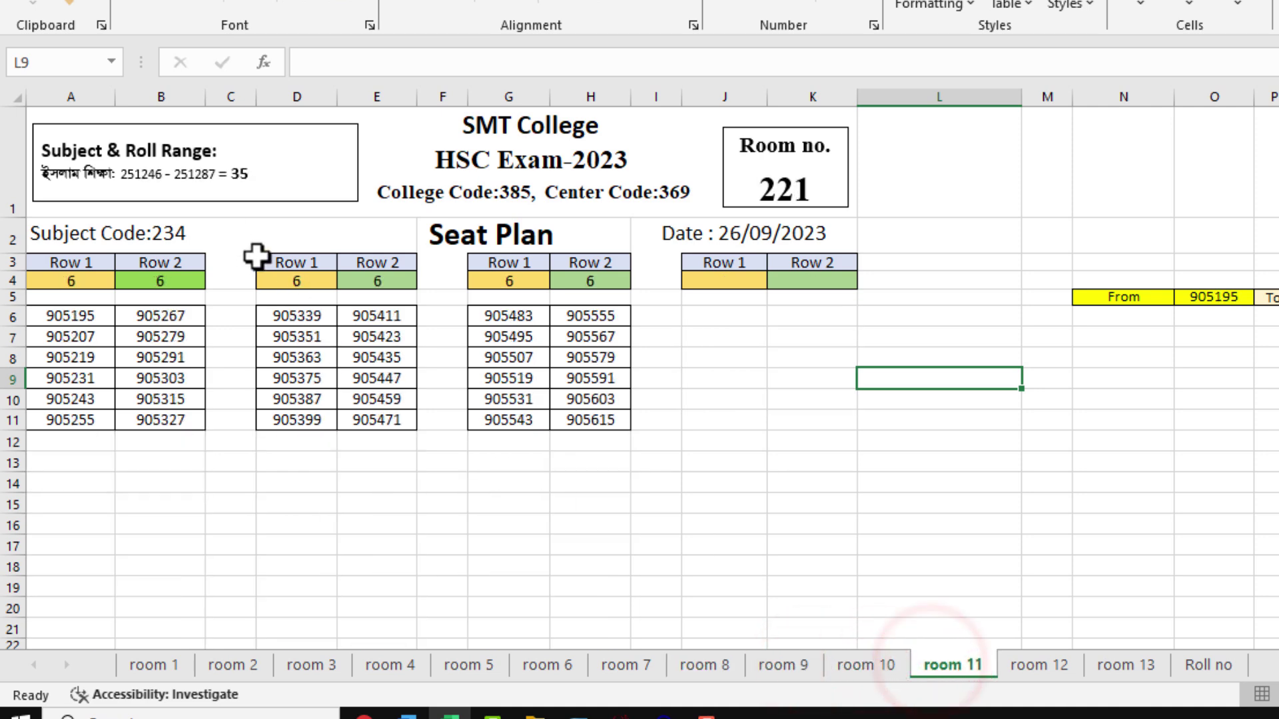